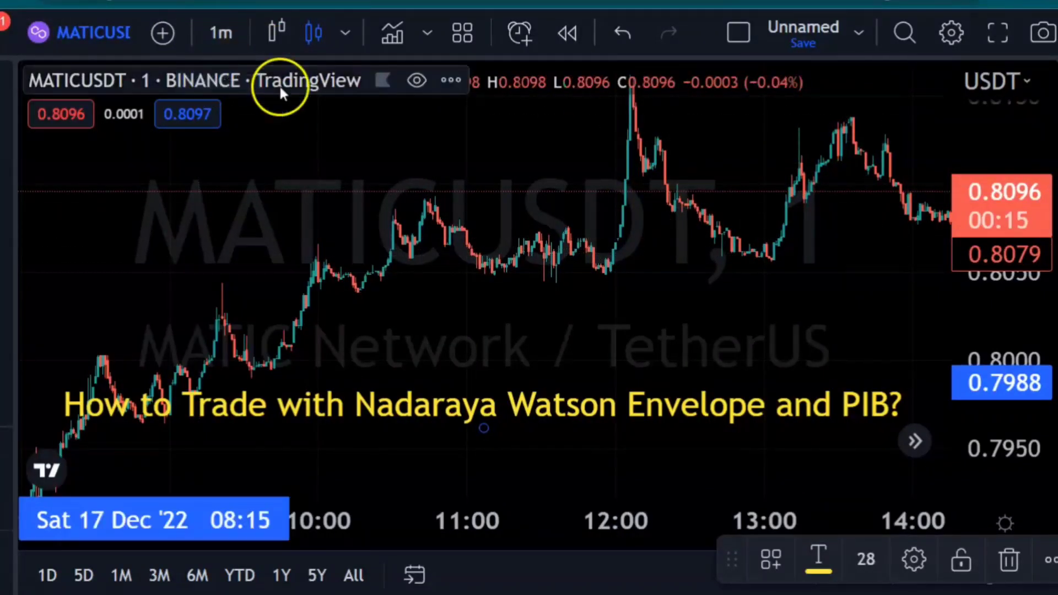
# Step: Search the indicators for "nadaray" and add Nadaraya-Watson Envelope [LUX] to the MATICUSDT chart
pyautogui.click(391, 34)
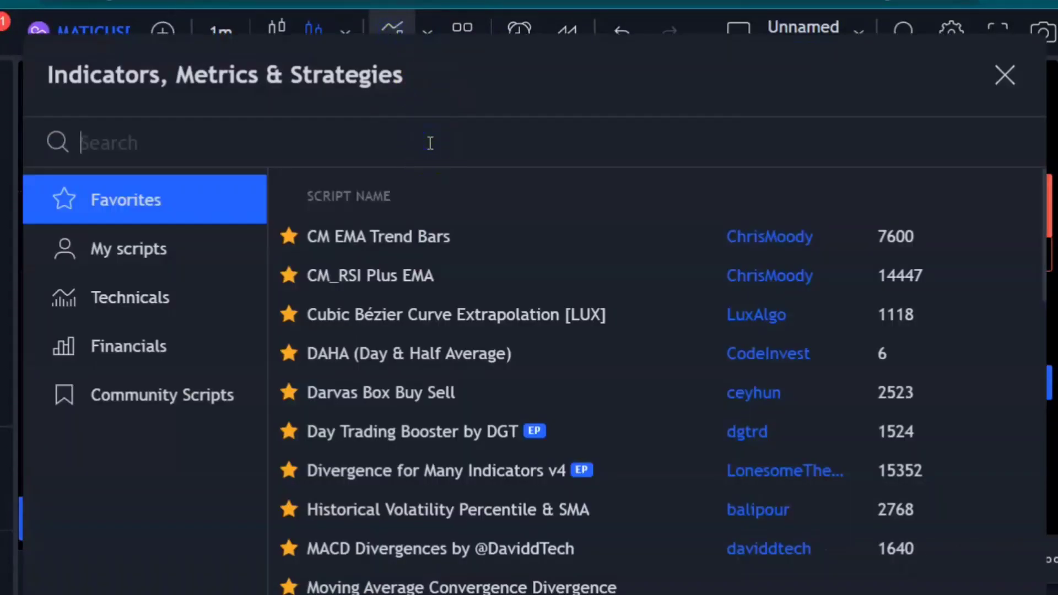
pyautogui.write('nadaray')
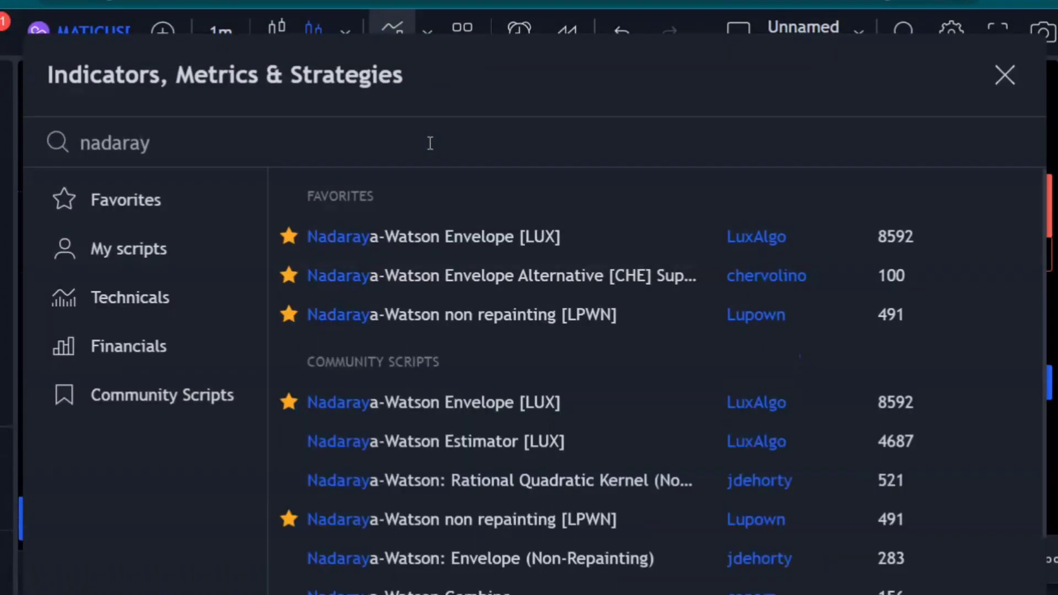
pyautogui.click(458, 242)
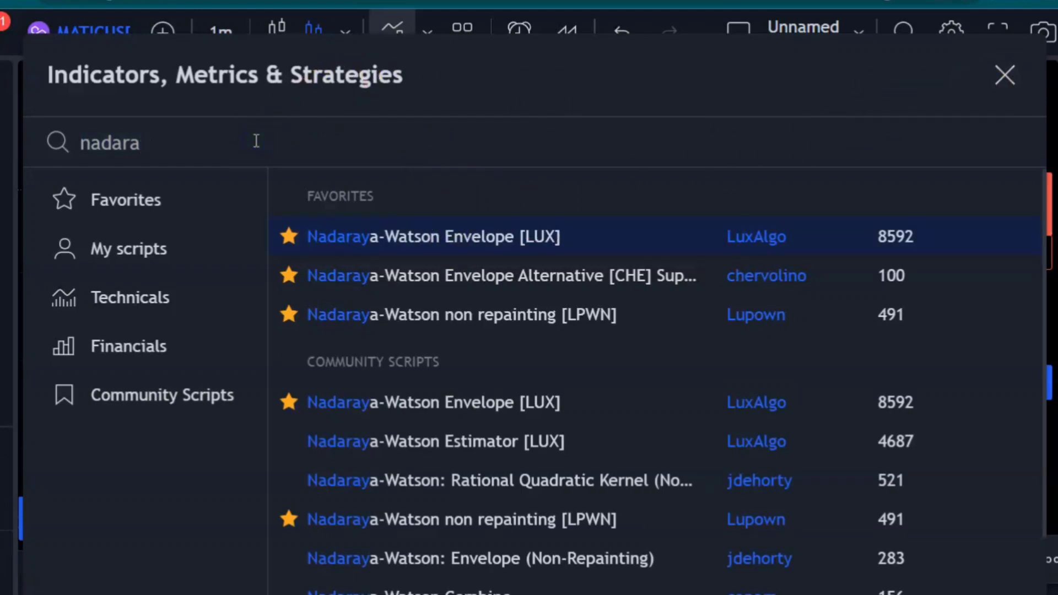
# Step: Search the indicators for "pib", add Pinbar-Rejection-Indicator to the chart, and close the indicator library
pyautogui.press('BackSpace')
pyautogui.write('pib')
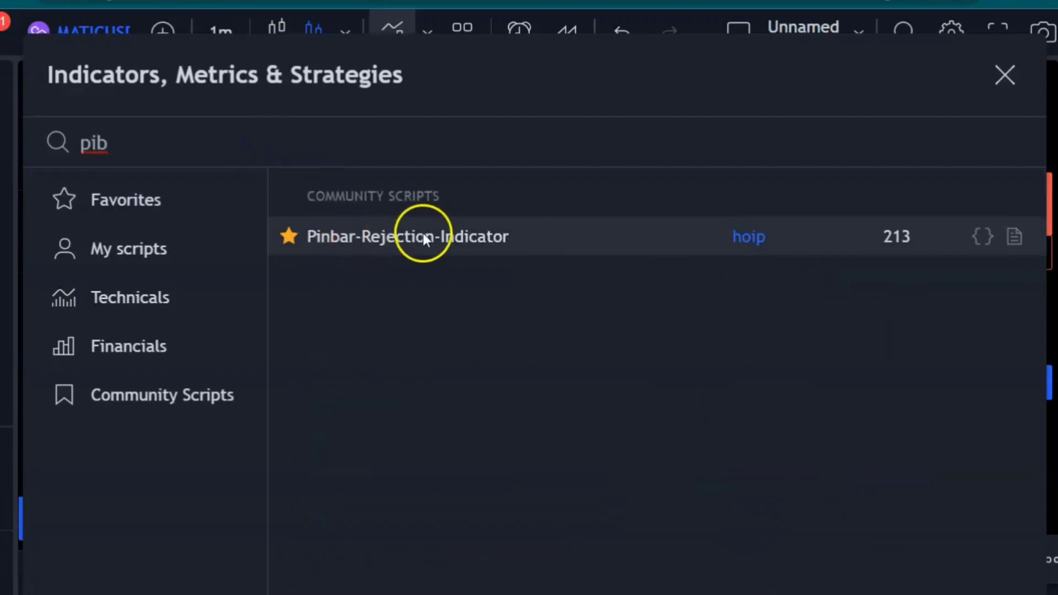
pyautogui.click(401, 237)
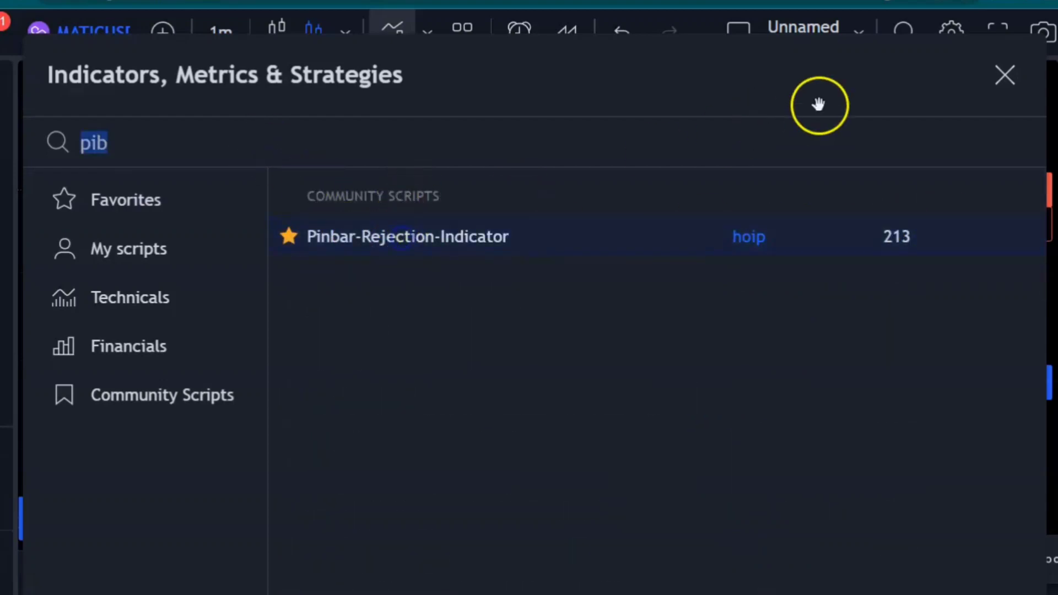
pyautogui.click(1005, 84)
# Step: Set the Nadaraya-Watson Envelope's Bandwidth to 6 and its Mult to 2
pyautogui.moveTo(142, 160)
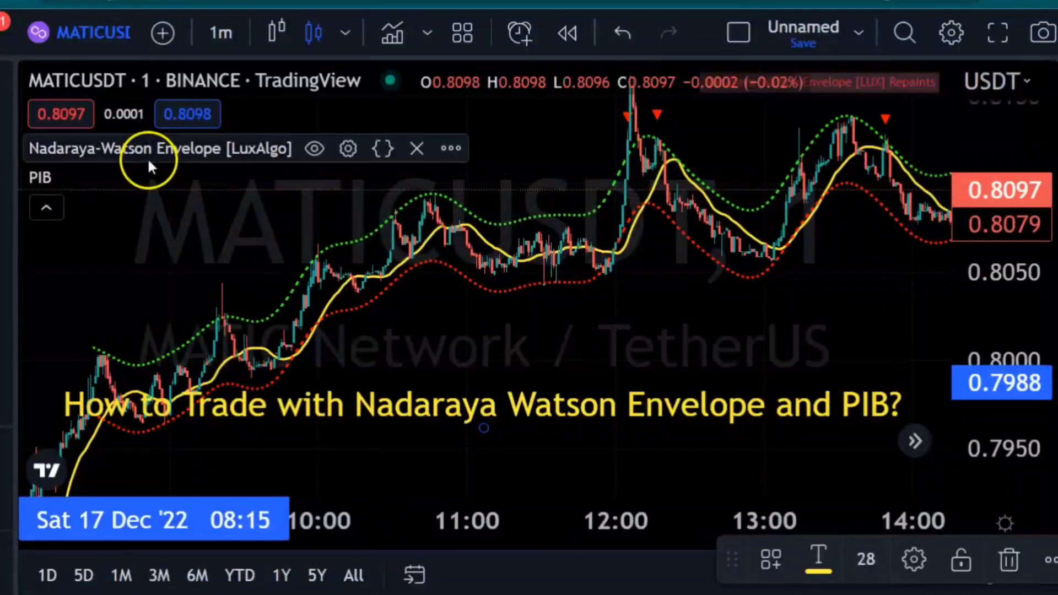
pyautogui.click(347, 149)
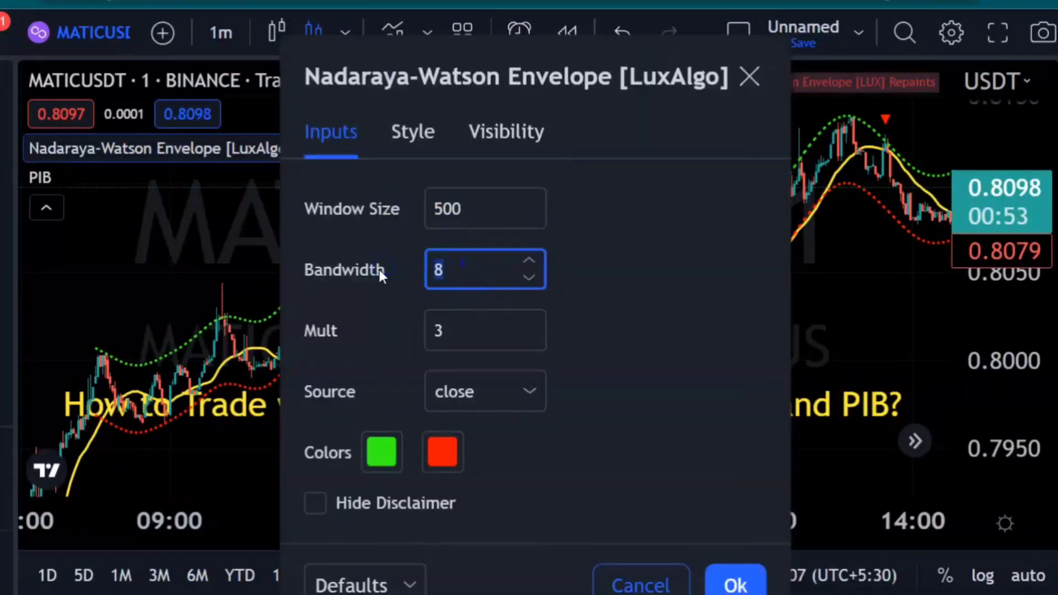
pyautogui.write('6')
pyautogui.click(474, 341)
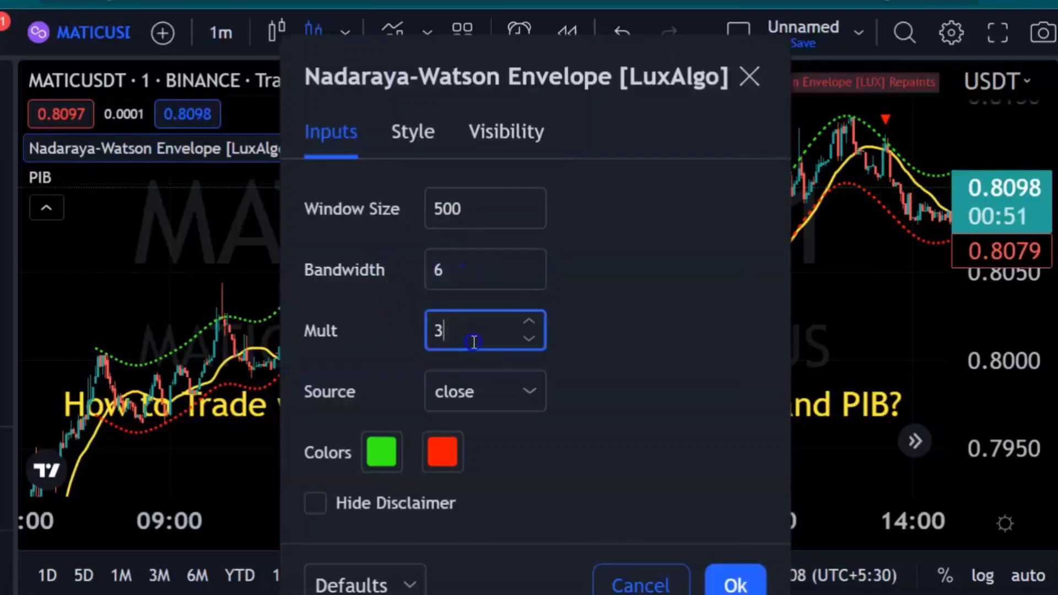
pyautogui.write('2')
pyautogui.click(735, 583)
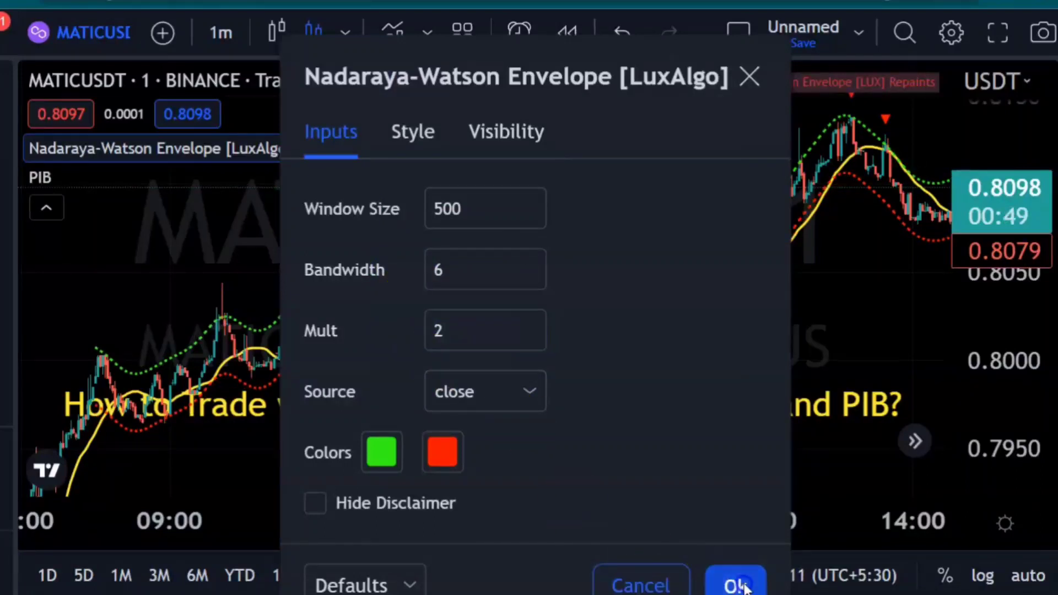
# Step: Set the PIB indicator's Length to 9
pyautogui.click(106, 177)
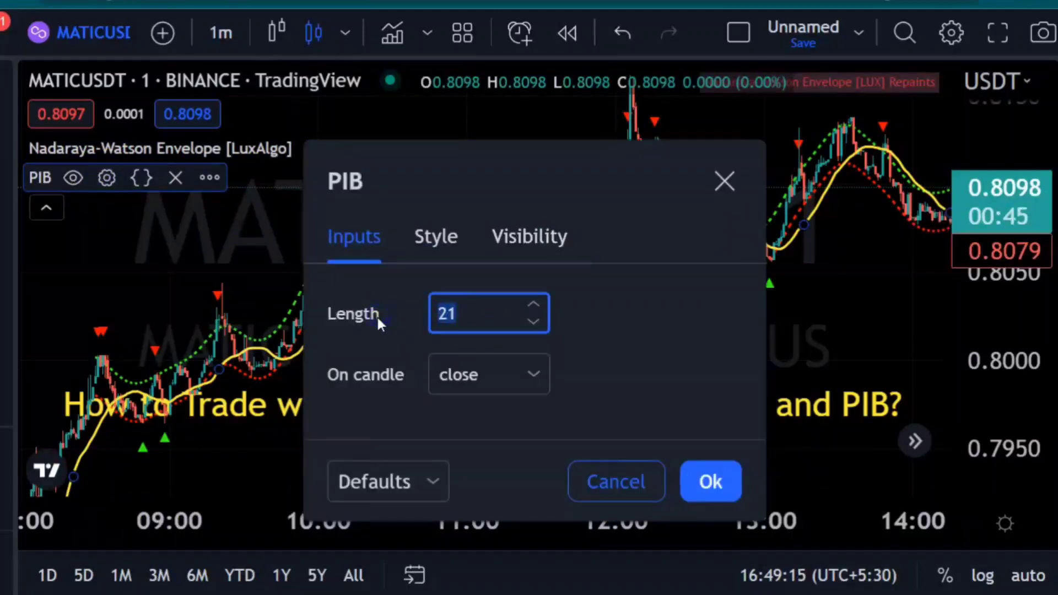
pyautogui.write('9')
pyautogui.click(701, 484)
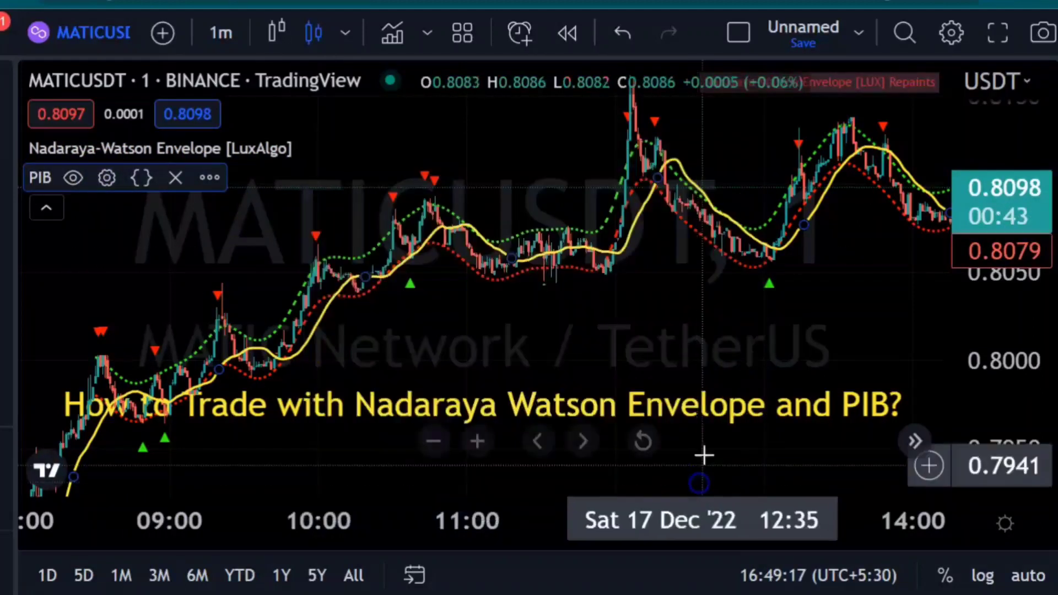
# Step: Move the title text down clear of the candles, to about the 0.7911 price level
pyautogui.scroll(3, 777, 307)
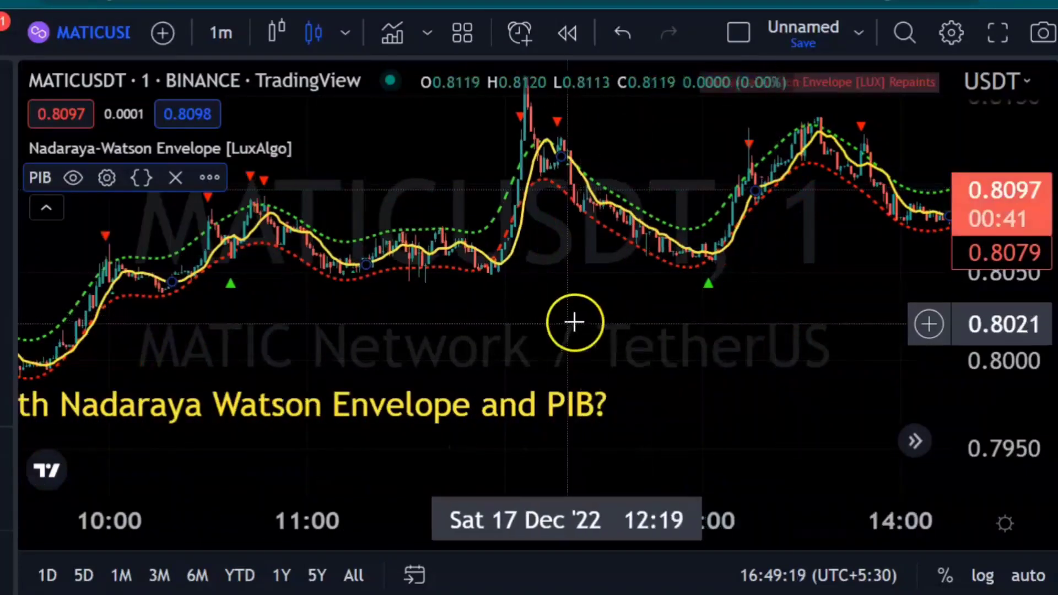
pyautogui.moveTo(448, 328); pyautogui.dragTo(616, 297)
pyautogui.moveTo(512, 329); pyautogui.dragTo(586, 300)
pyautogui.scroll(4, 585, 300)
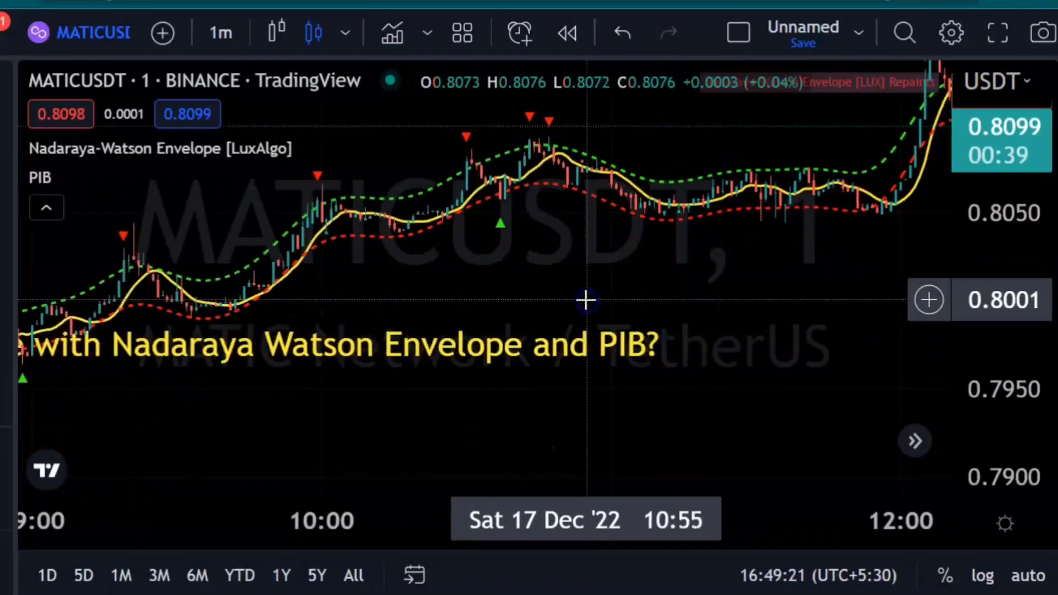
pyautogui.moveTo(431, 299); pyautogui.dragTo(670, 239)
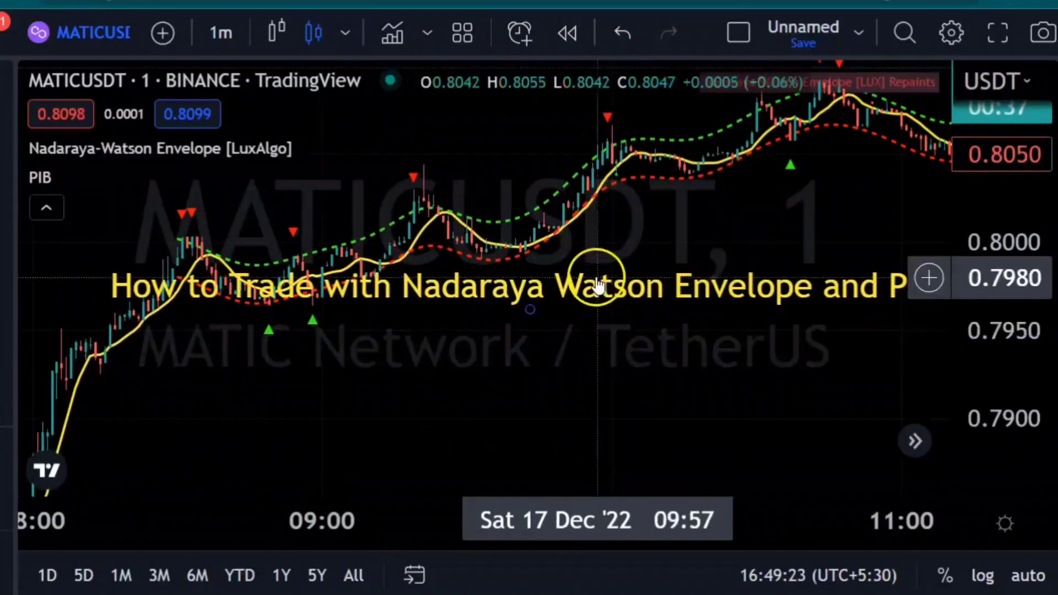
pyautogui.moveTo(598, 284)
pyautogui.mouseDown()
pyautogui.moveTo(607, 362)
pyautogui.moveTo(598, 422)
pyautogui.moveTo(572, 419)
pyautogui.mouseUp()
# Step: Examine the PIB arrows against the envelope bands on the candles between 08:30 and 09:30
pyautogui.scroll(1, 516, 320)
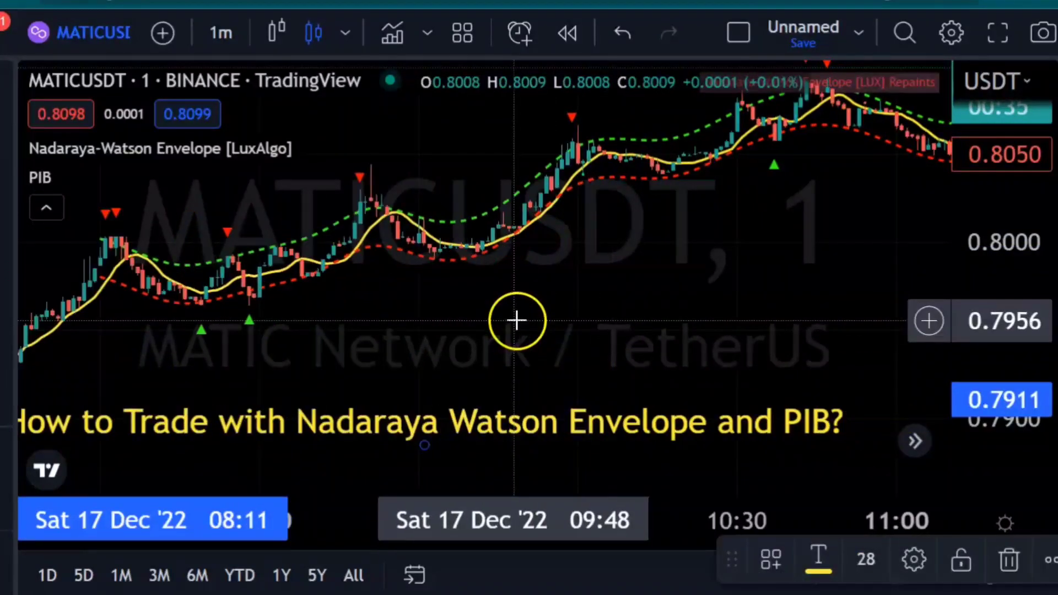
pyautogui.scroll(1, 516, 320)
pyautogui.moveTo(412, 333); pyautogui.dragTo(612, 342)
pyautogui.moveTo(514, 342); pyautogui.dragTo(609, 342)
pyautogui.scroll(2, 595, 347)
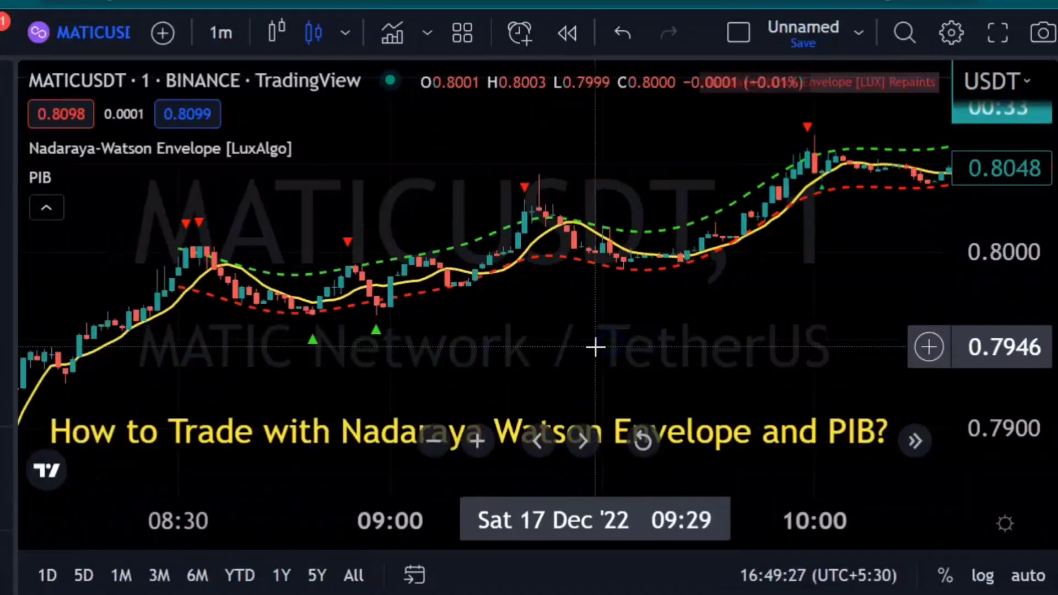
pyautogui.moveTo(1023, 395); pyautogui.dragTo(1052, 225)
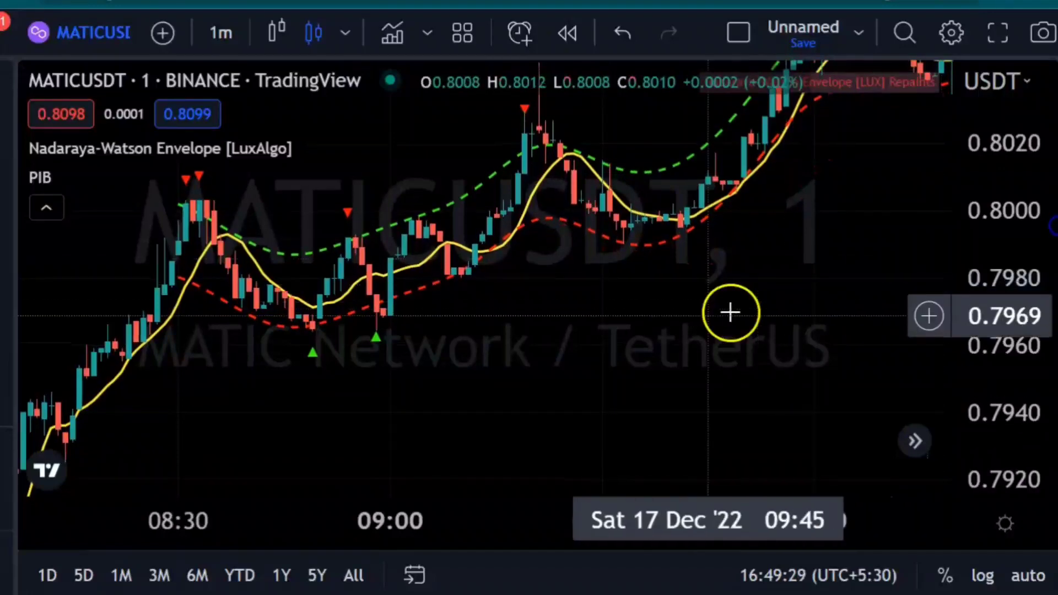
pyautogui.moveTo(622, 313); pyautogui.dragTo(681, 311)
pyautogui.scroll(3, 489, 359)
pyautogui.moveTo(369, 352); pyautogui.dragTo(586, 340)
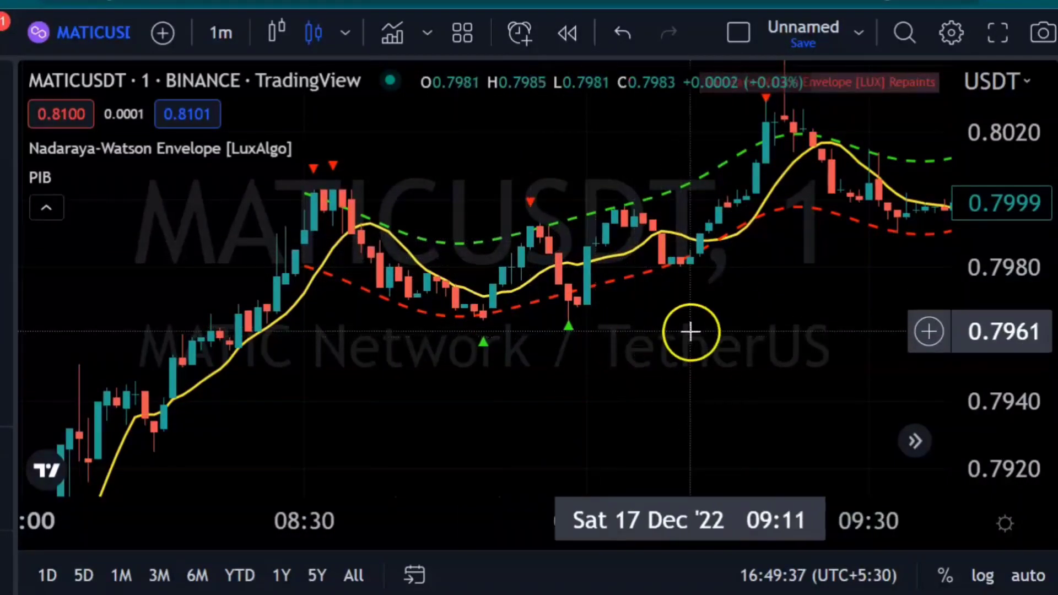
pyautogui.scroll(2, 689, 332)
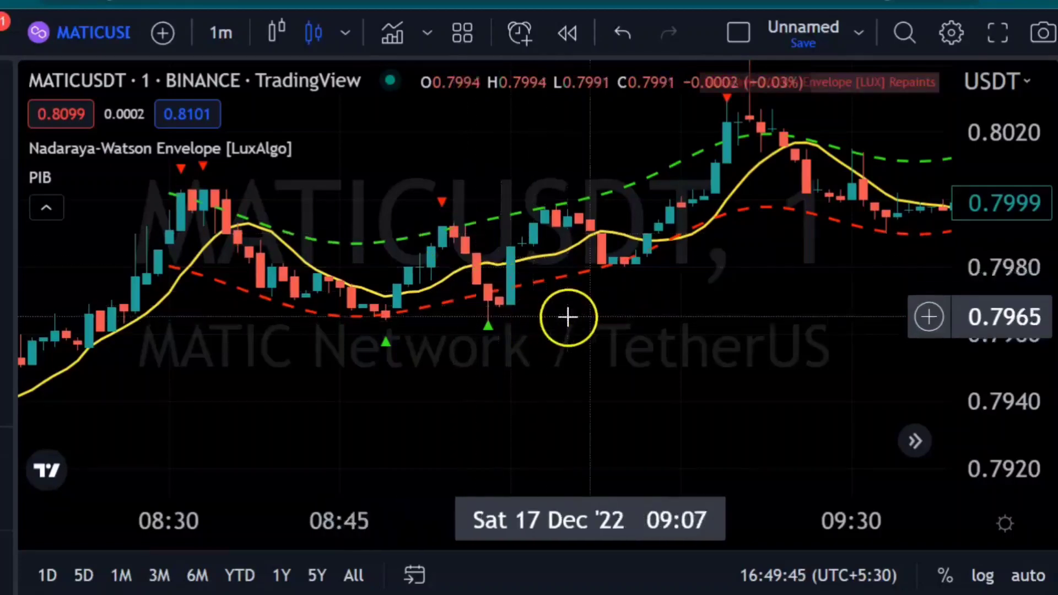
# Step: Follow the PIB signals and envelope bands forward through the candles from 09:00 to 13:00
pyautogui.moveTo(652, 308); pyautogui.dragTo(440, 373)
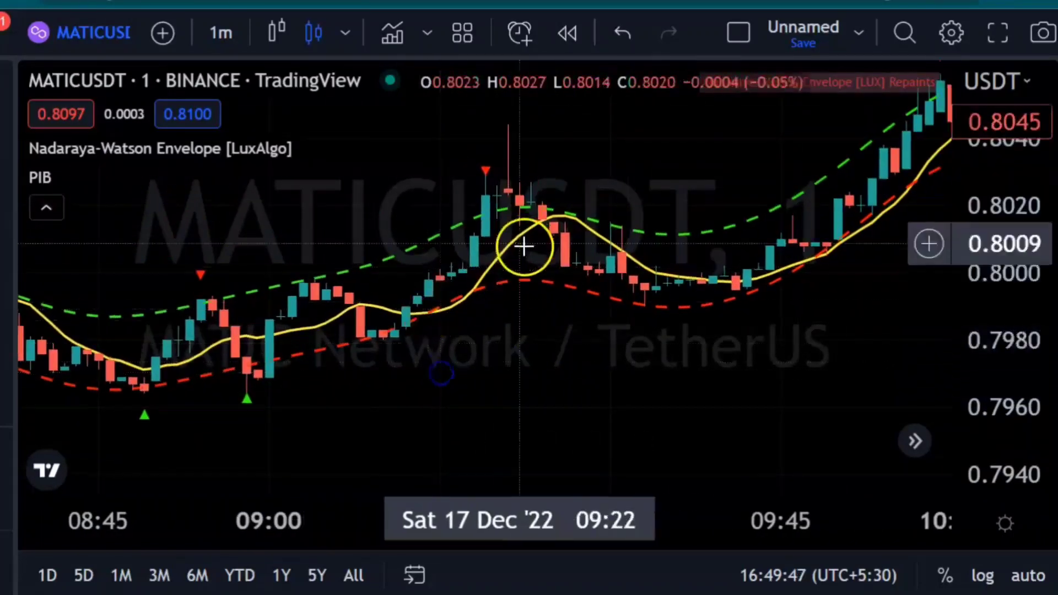
pyautogui.moveTo(642, 354); pyautogui.dragTo(427, 404)
pyautogui.moveTo(712, 295); pyautogui.dragTo(363, 372)
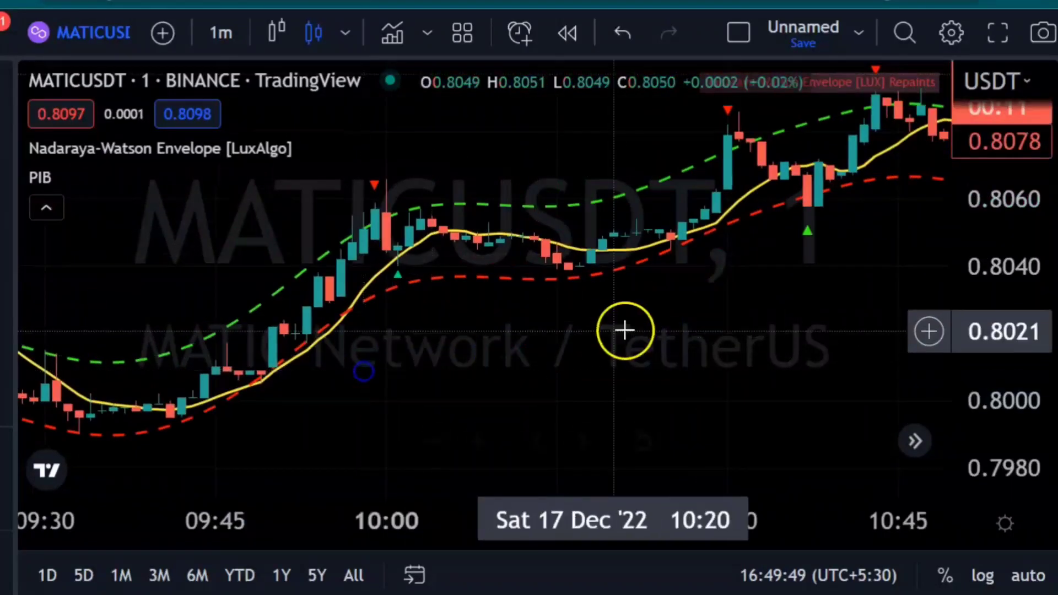
pyautogui.moveTo(625, 330); pyautogui.dragTo(456, 341)
pyautogui.moveTo(659, 347); pyautogui.dragTo(490, 391)
pyautogui.moveTo(682, 337); pyautogui.dragTo(581, 323)
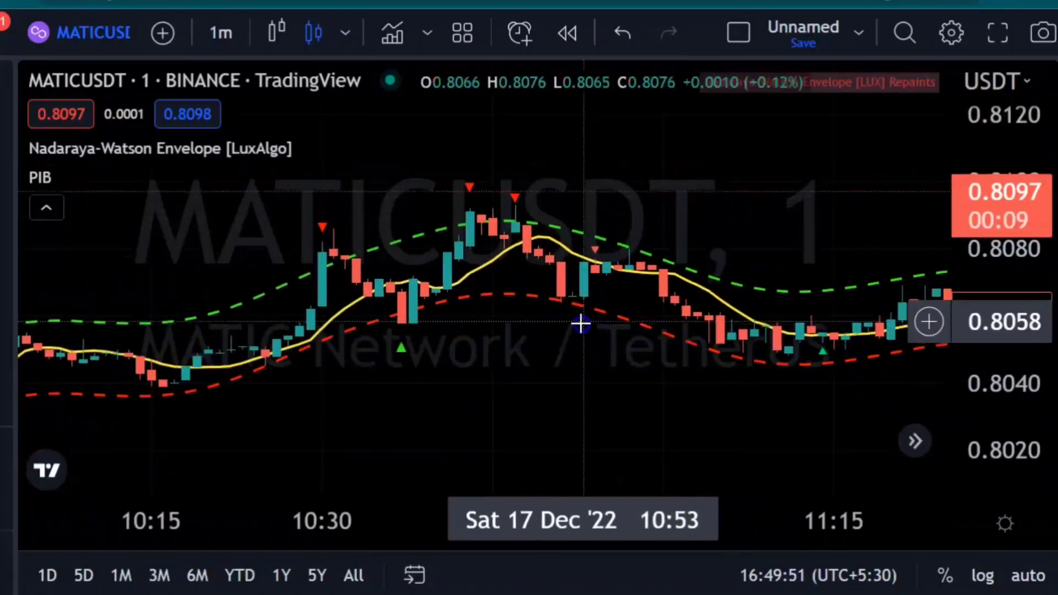
pyautogui.moveTo(642, 402); pyautogui.dragTo(352, 345)
pyautogui.moveTo(687, 359)
pyautogui.mouseDown()
pyautogui.moveTo(460, 359)
pyautogui.moveTo(623, 351)
pyautogui.moveTo(404, 341)
pyautogui.mouseUp()
pyautogui.moveTo(620, 332); pyautogui.dragTo(460, 329)
pyautogui.moveTo(684, 355); pyautogui.dragTo(339, 409)
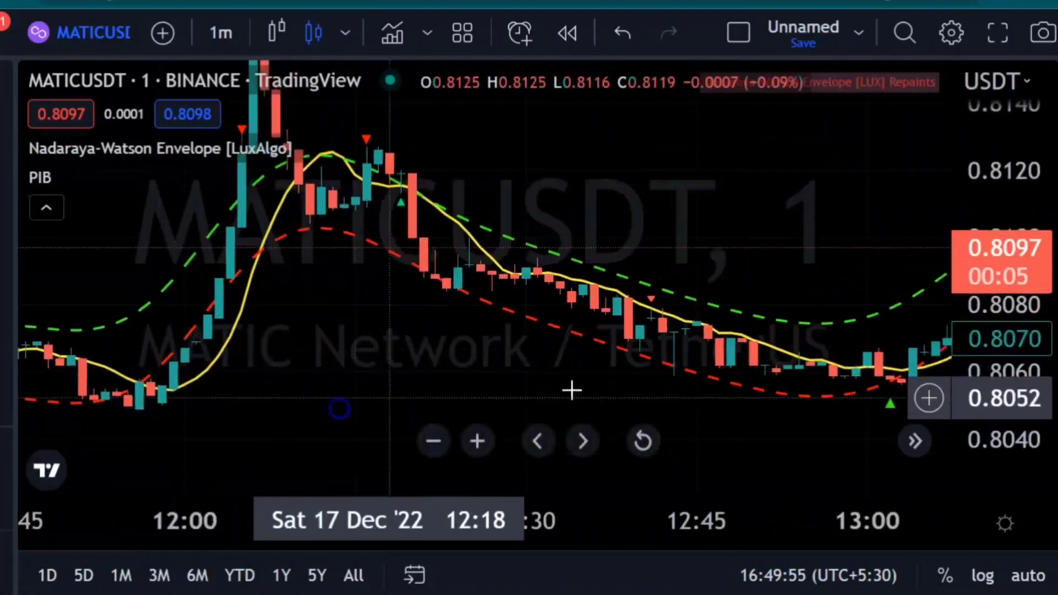
# Step: Check the PIB signals at the envelope bands on the candles from 13:00 to 15:45
pyautogui.moveTo(571, 390); pyautogui.dragTo(292, 276)
pyautogui.moveTo(704, 385); pyautogui.dragTo(503, 406)
pyautogui.moveTo(746, 265); pyautogui.dragTo(449, 410)
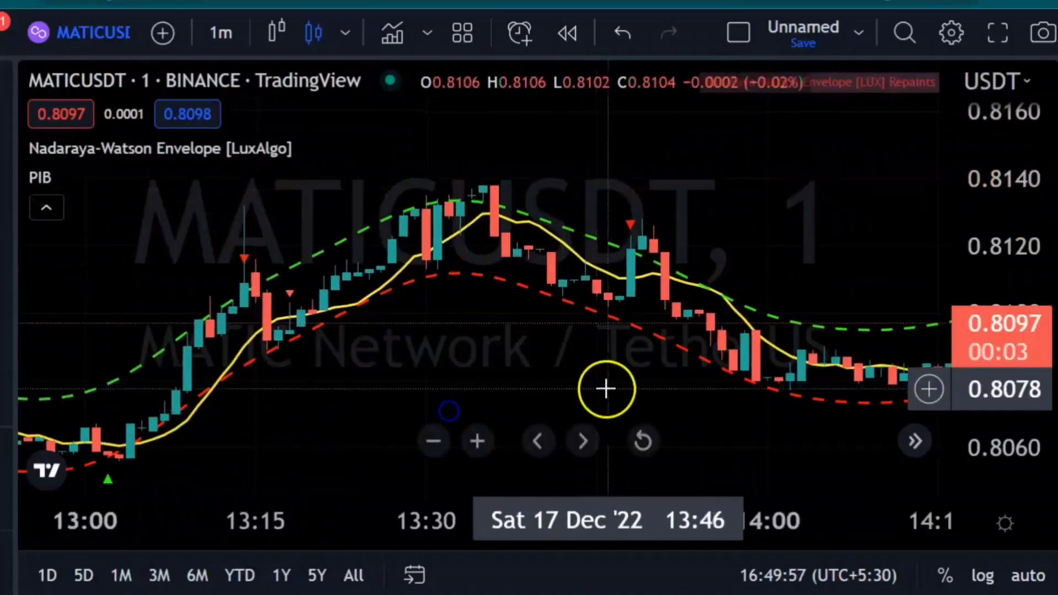
pyautogui.moveTo(606, 389); pyautogui.dragTo(385, 385)
pyautogui.moveTo(671, 373); pyautogui.dragTo(458, 364)
pyautogui.moveTo(682, 345); pyautogui.dragTo(363, 347)
pyautogui.moveTo(607, 349); pyautogui.dragTo(380, 325)
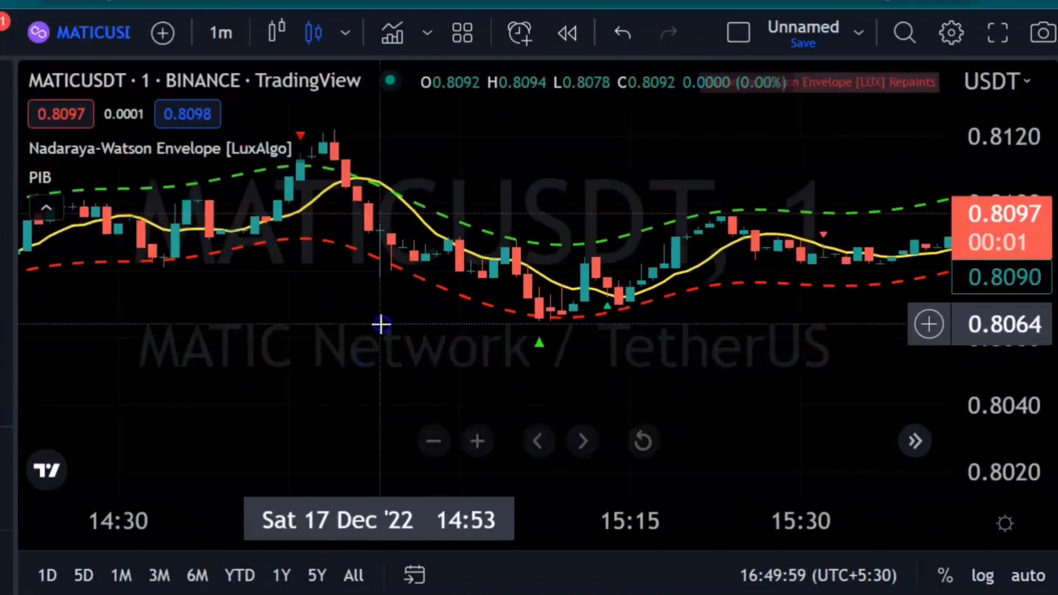
pyautogui.moveTo(673, 330); pyautogui.dragTo(533, 340)
pyautogui.moveTo(792, 333); pyautogui.dragTo(690, 344)
# Step: Compare the buy and sell arrows with the envelope's bands and yellow line between 14:30 and 16:30
pyautogui.scroll(-2, 597, 356)
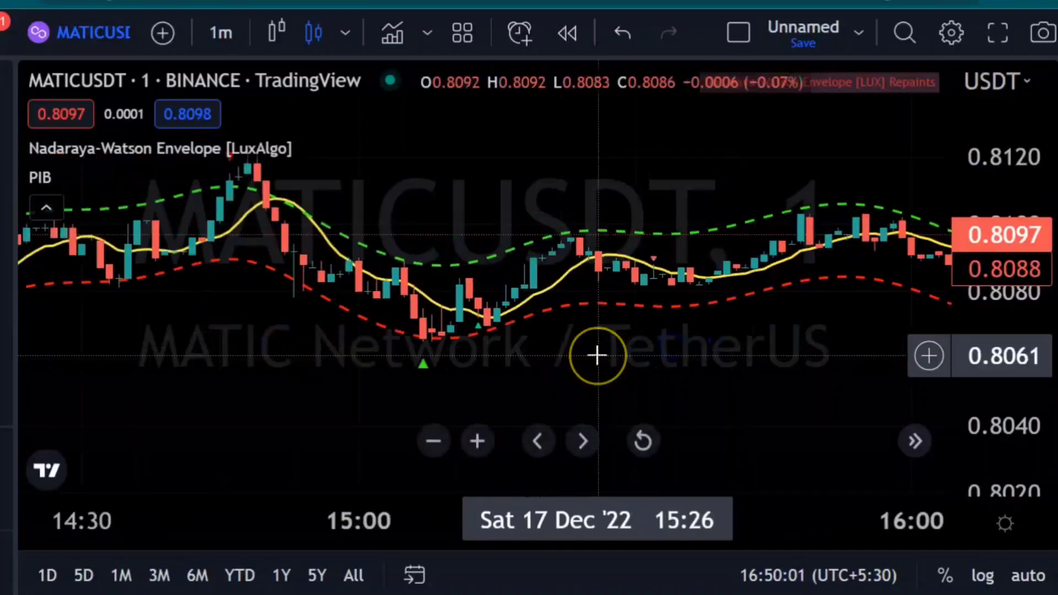
pyautogui.scroll(-2, 597, 355)
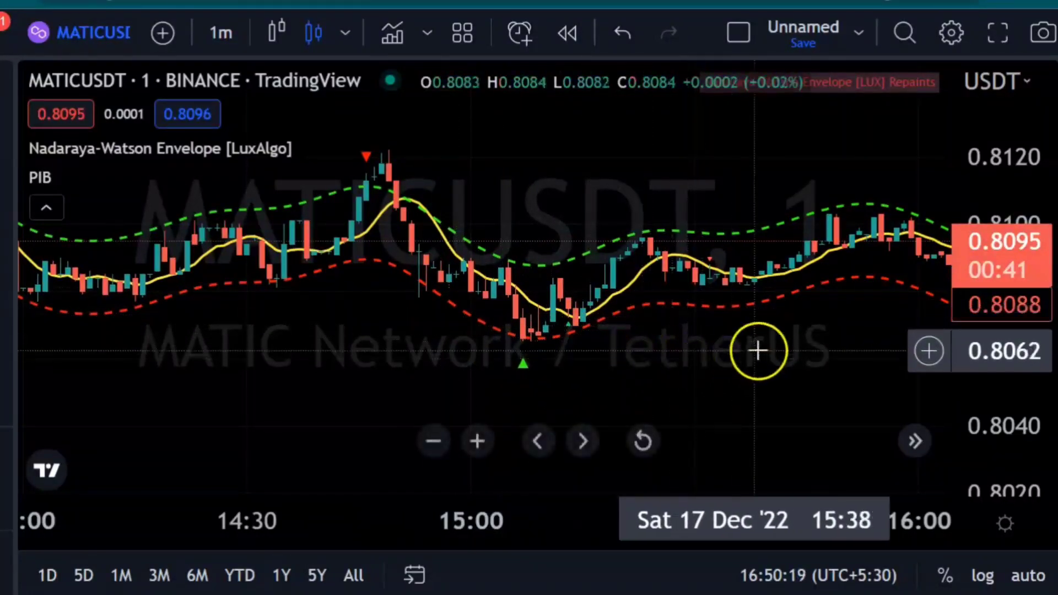
pyautogui.moveTo(755, 349); pyautogui.dragTo(650, 366)
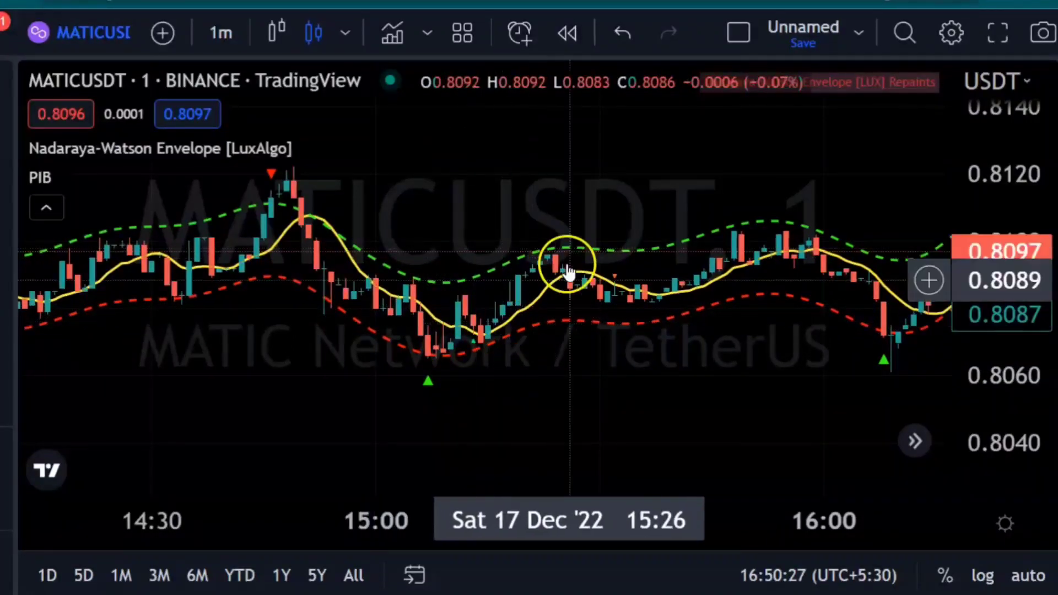
pyautogui.moveTo(739, 365); pyautogui.dragTo(499, 390)
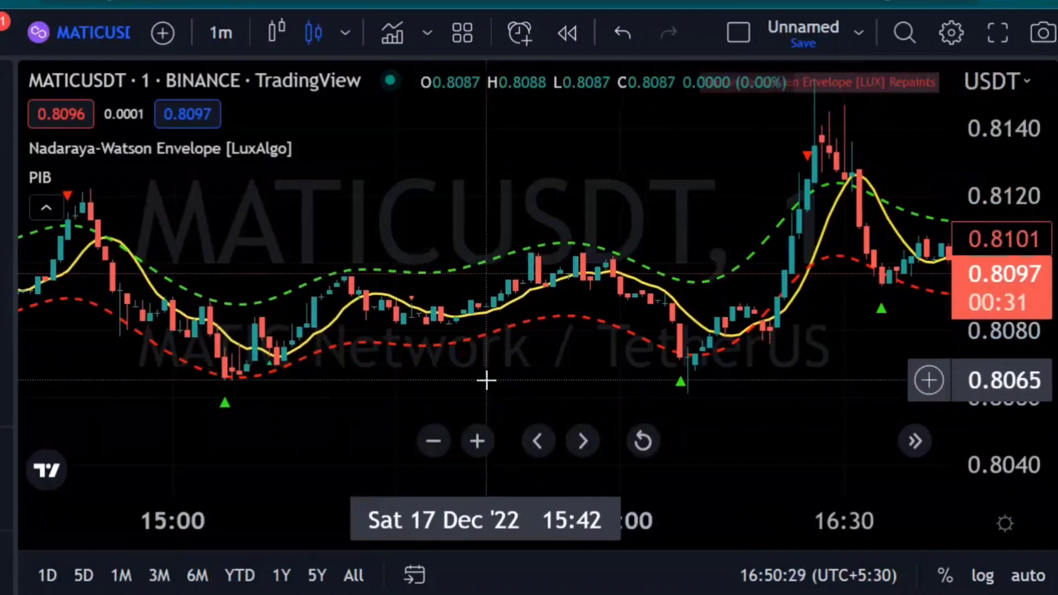
pyautogui.click(411, 345)
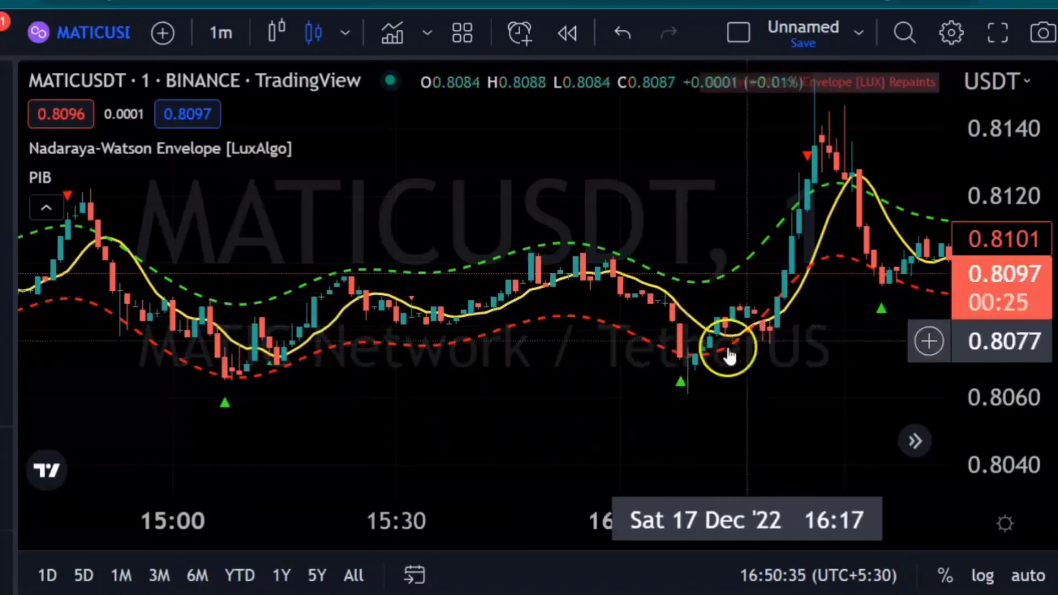
pyautogui.moveTo(802, 354); pyautogui.dragTo(413, 370)
pyautogui.moveTo(490, 393); pyautogui.dragTo(779, 354)
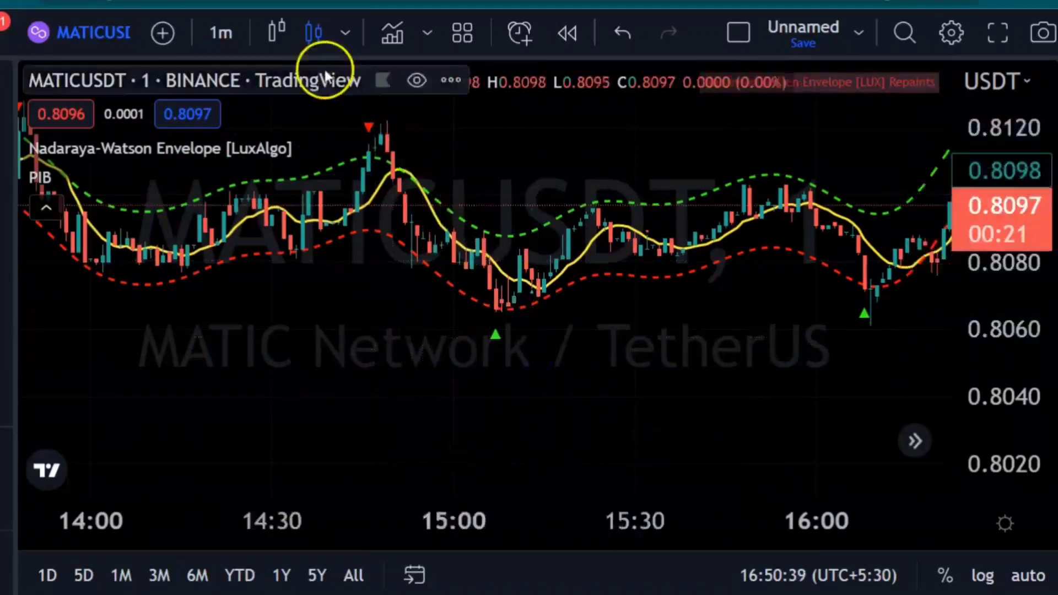
# Step: Search the indicators for "macd", add Moving Average Convergence Divergence to the chart, and close the indicator library
pyautogui.click(389, 33)
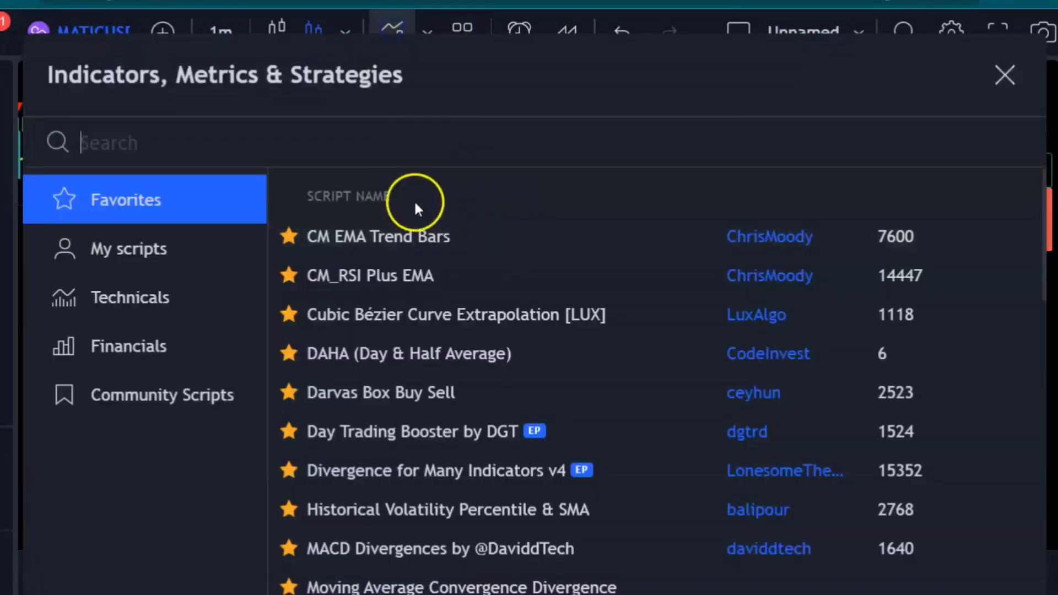
pyautogui.write('ma')
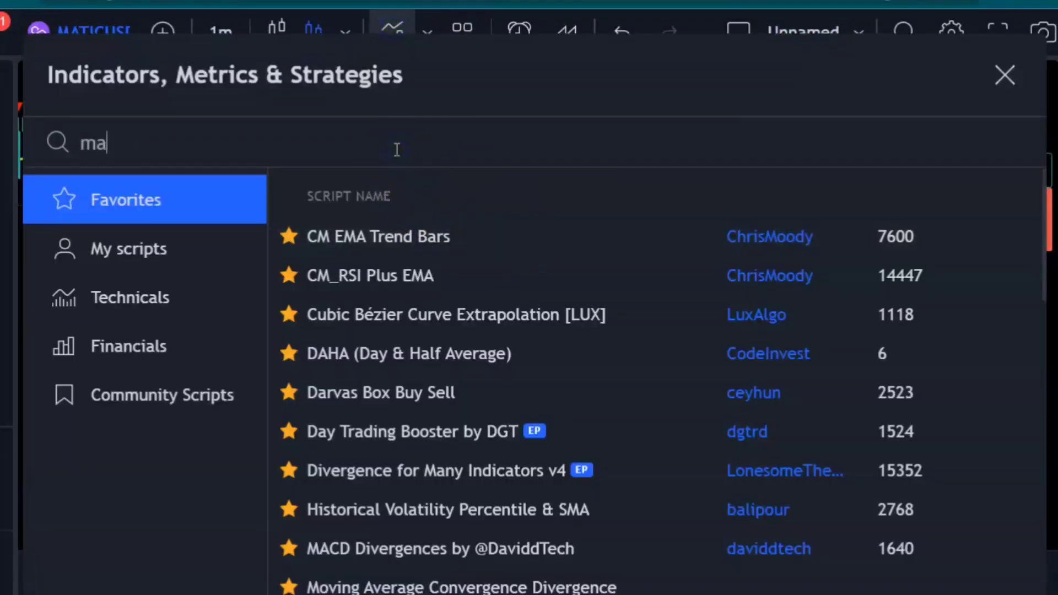
pyautogui.write('cd')
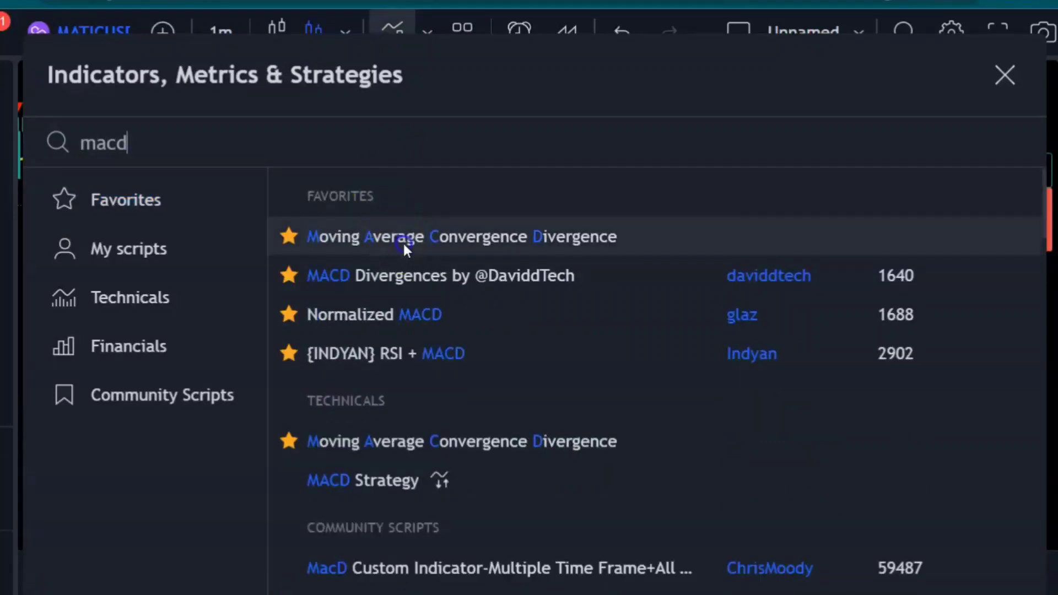
pyautogui.click(405, 249)
pyautogui.click(988, 77)
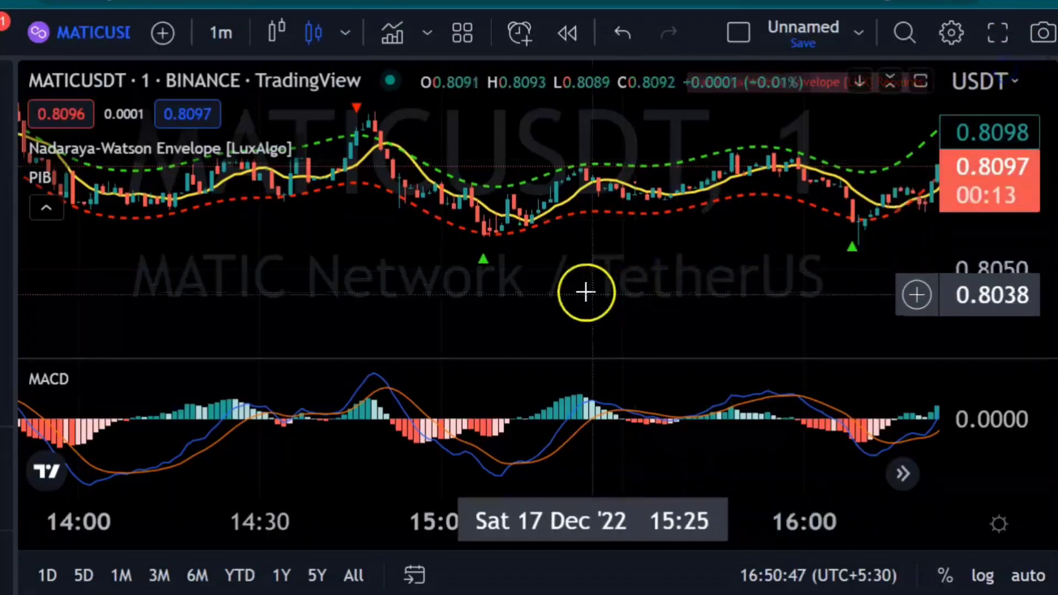
# Step: Look back through the earlier candles to 08:00, comparing the MACD with the envelope bands and PIB arrows
pyautogui.hscroll(-5, 583, 290)
pyautogui.hscroll(-10, 423, 322)
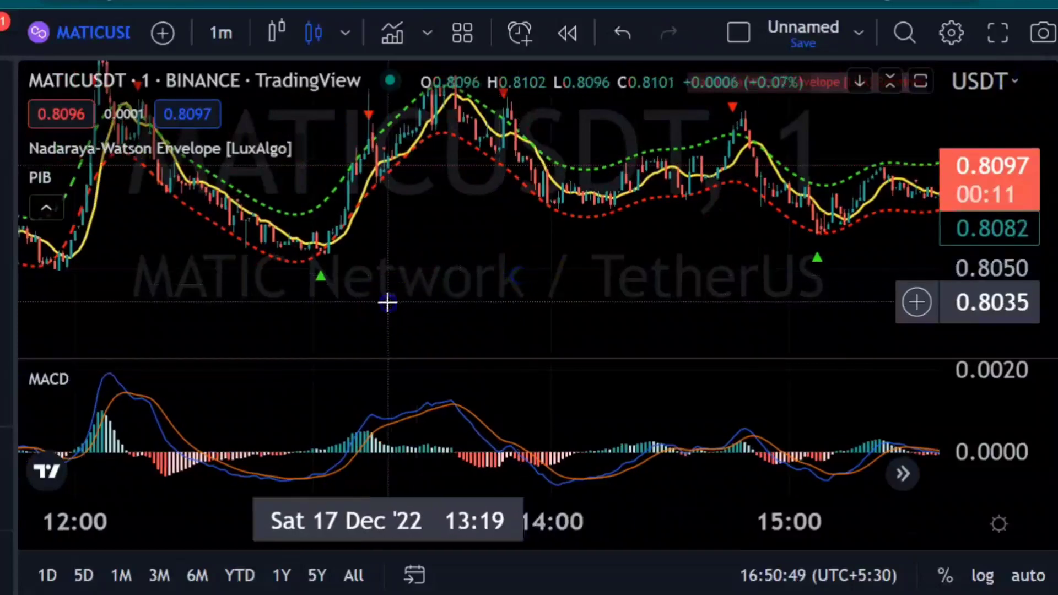
pyautogui.hscroll(-10, 488, 299)
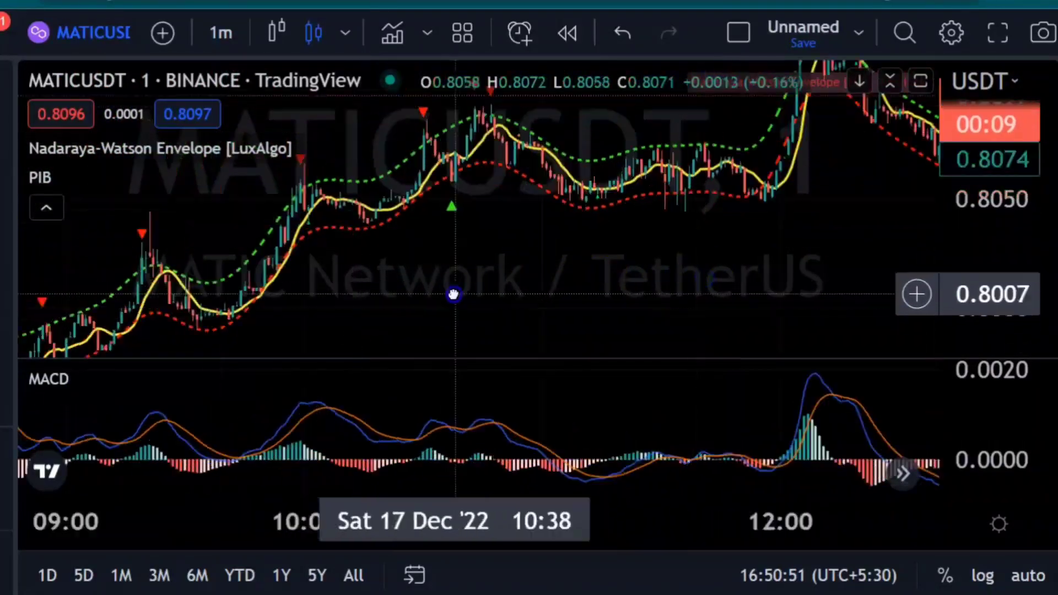
pyautogui.moveTo(672, 161); pyautogui.dragTo(406, 300)
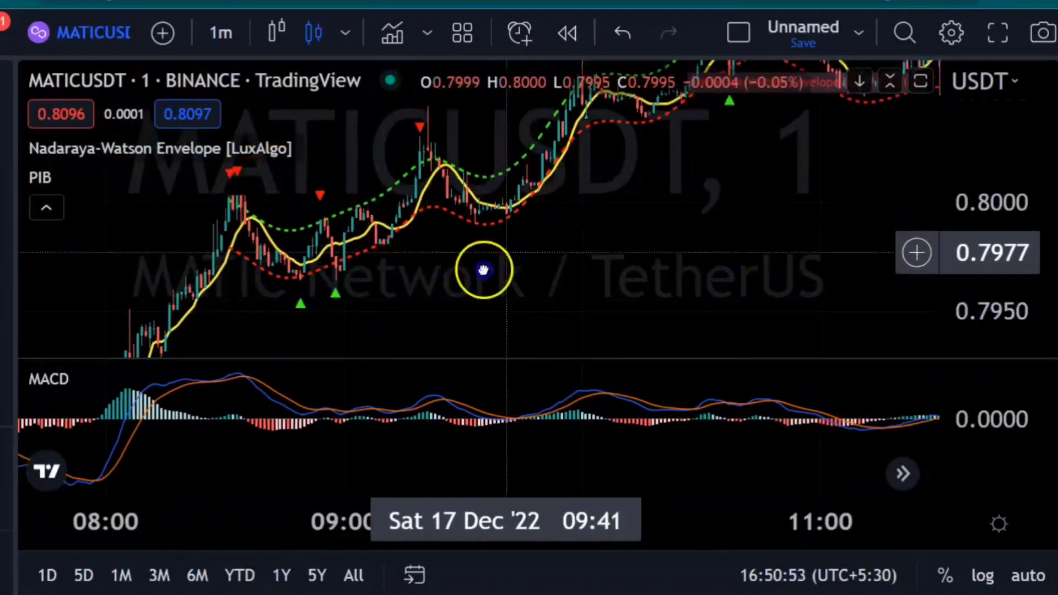
# Step: Examine the envelope, PIB arrows and MACD together on the candles between 10:30 and 13:00
pyautogui.moveTo(594, 253); pyautogui.dragTo(440, 306)
pyautogui.moveTo(520, 307); pyautogui.dragTo(392, 300)
pyautogui.moveTo(623, 267); pyautogui.dragTo(588, 307)
pyautogui.moveTo(1020, 288); pyautogui.dragTo(1028, 259)
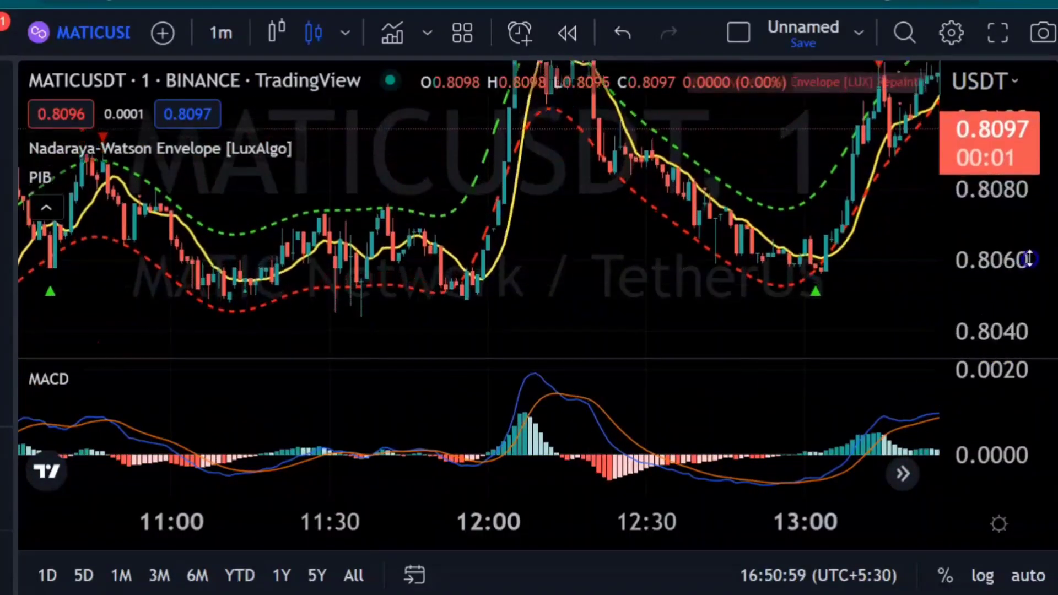
pyautogui.moveTo(619, 300); pyautogui.dragTo(668, 252)
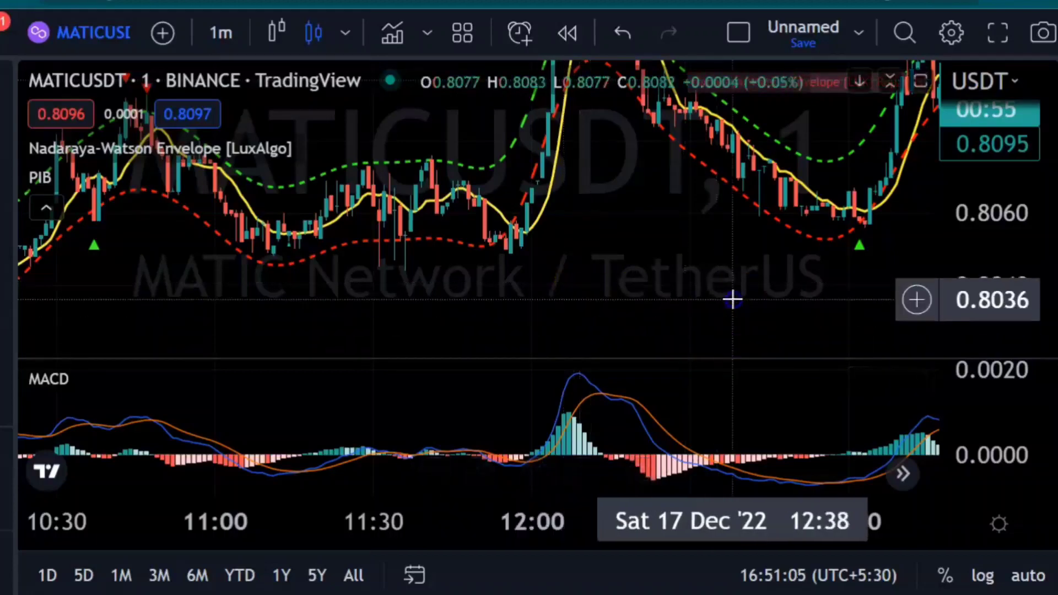
# Step: Follow the PIB signals, envelope bands and MACD forward from 13:00 to the latest candles
pyautogui.moveTo(733, 300); pyautogui.dragTo(384, 363)
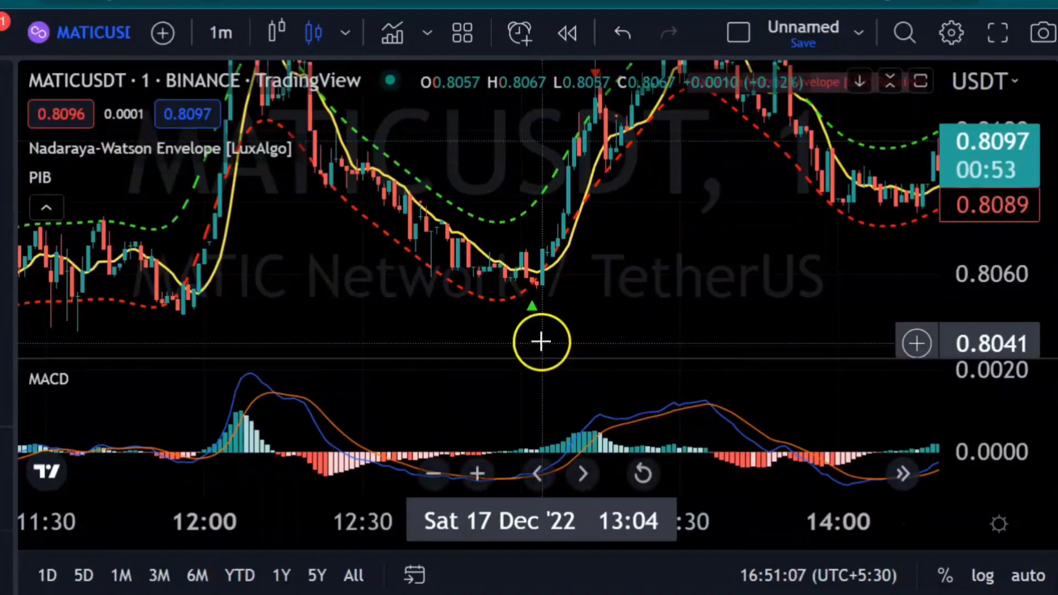
pyautogui.moveTo(738, 286); pyautogui.dragTo(460, 331)
pyautogui.click(559, 325)
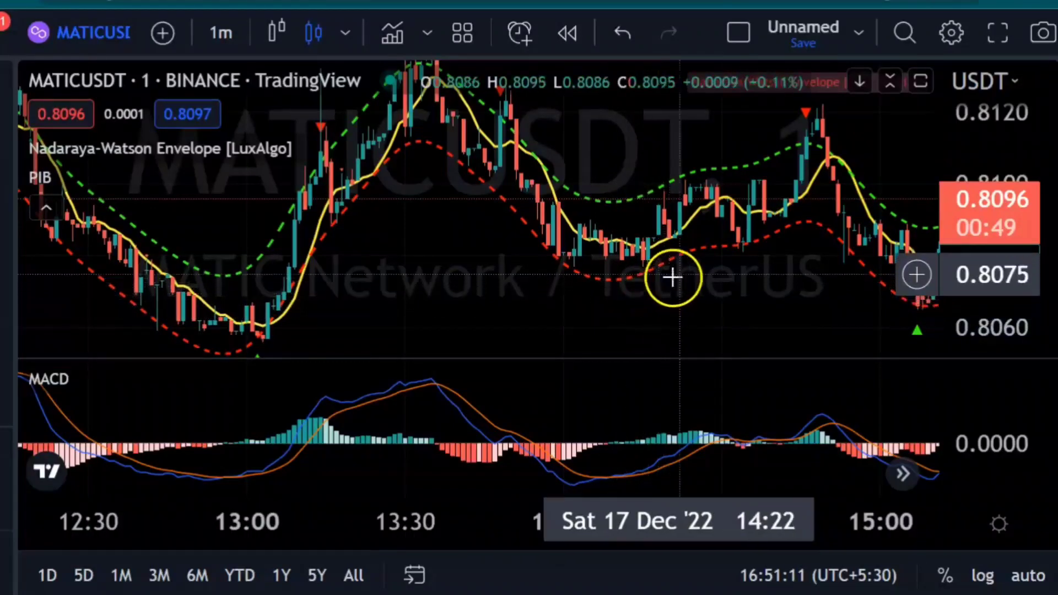
pyautogui.moveTo(772, 303); pyautogui.dragTo(446, 338)
pyautogui.click(476, 311)
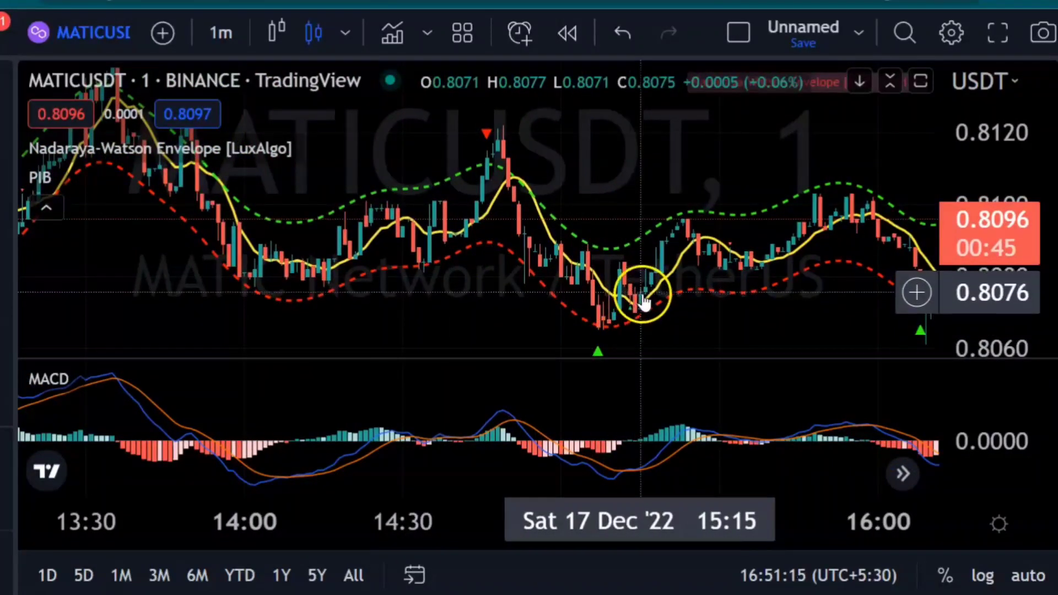
pyautogui.moveTo(821, 302); pyautogui.dragTo(378, 248)
pyautogui.click(435, 247)
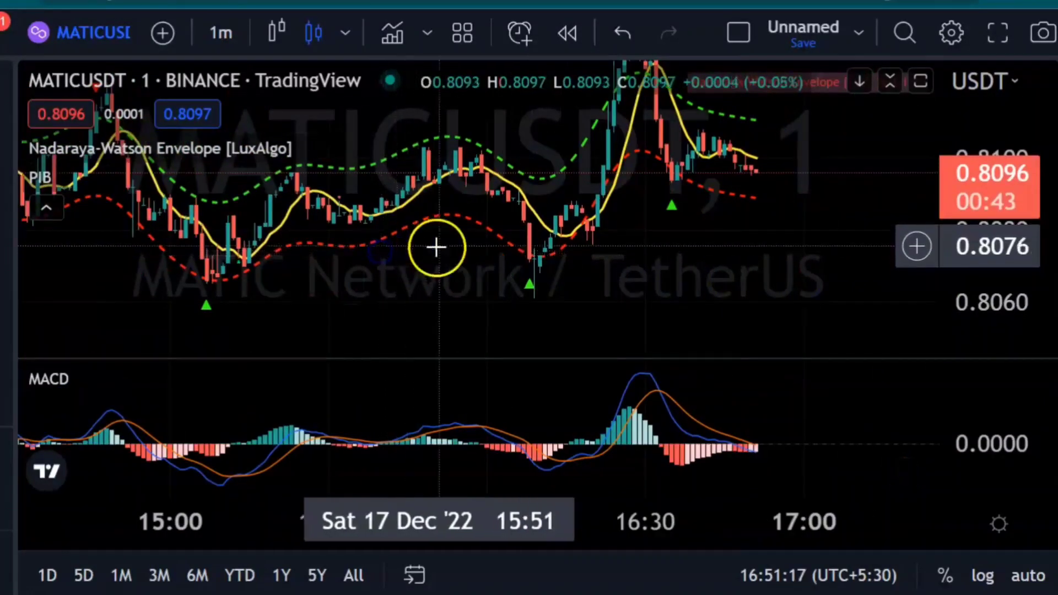
# Step: Compare the buy arrows at the lower envelope band with the MACD lines and histogram between 15:00 and 16:45
pyautogui.click(561, 230)
pyautogui.click(574, 333)
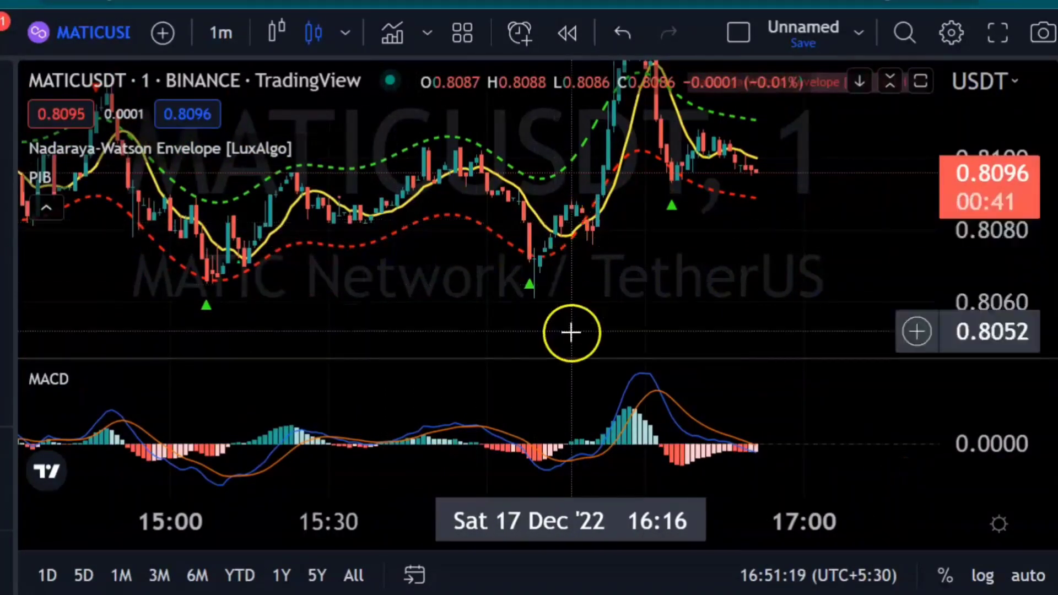
pyautogui.click(600, 232)
pyautogui.moveTo(715, 274); pyautogui.dragTo(785, 313)
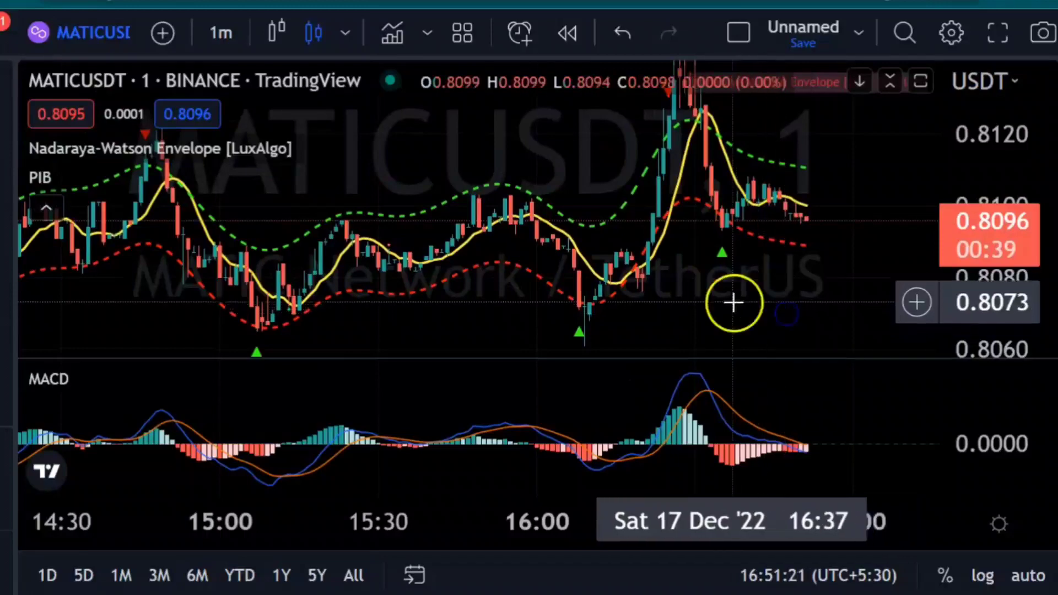
pyautogui.moveTo(696, 288); pyautogui.dragTo(734, 273)
pyautogui.scroll(-2, 734, 274)
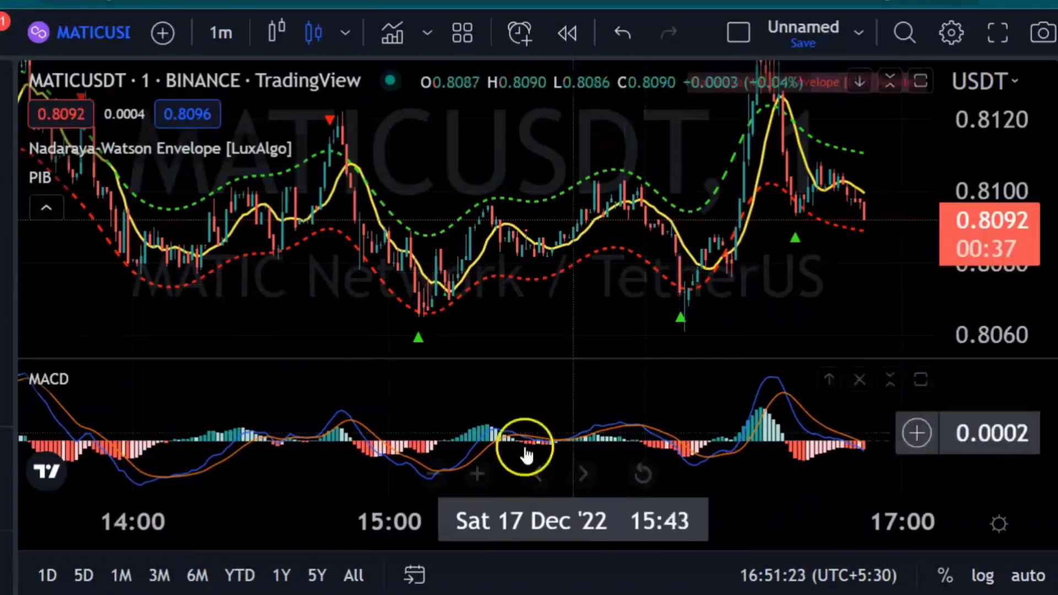